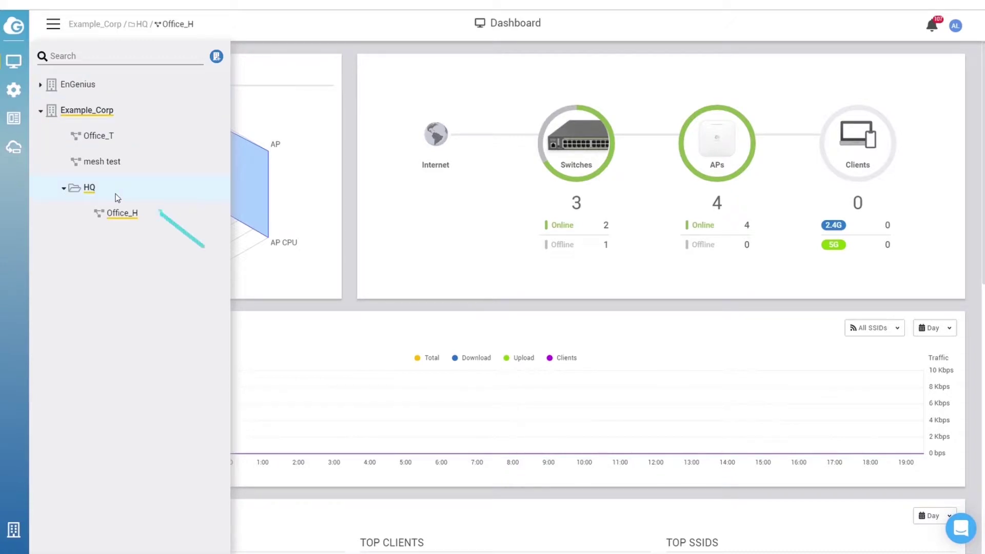
Show Office_H's access points on the map and list its buildings (none yet).
{"action": "left_click", "coordinate": [115, 220]}
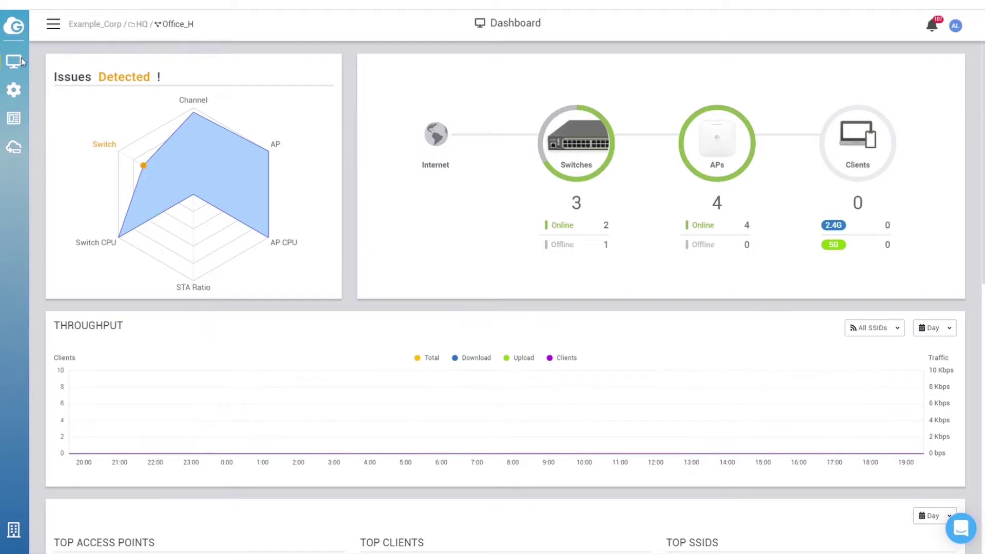
{"action": "mouse_move", "coordinate": [13, 61]}
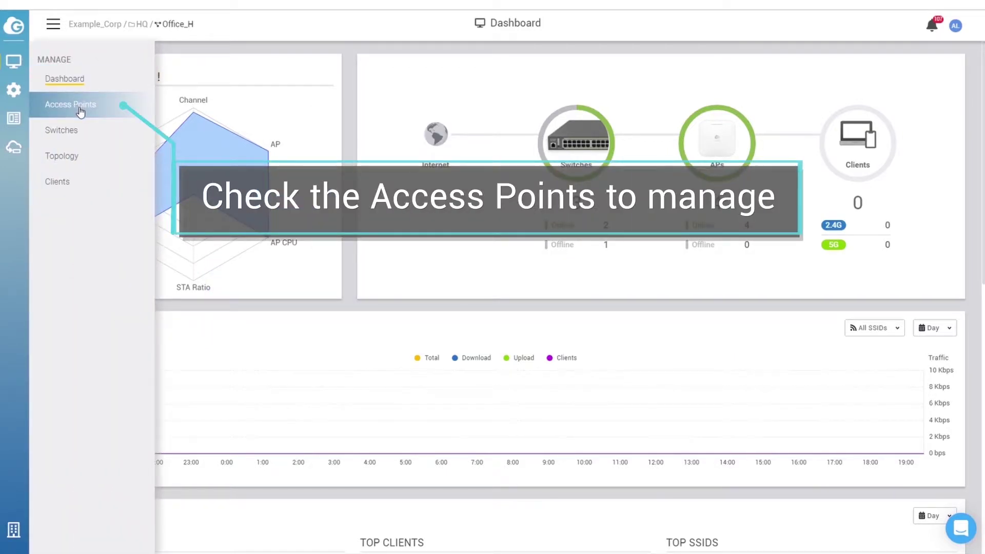
{"action": "left_click", "coordinate": [81, 113]}
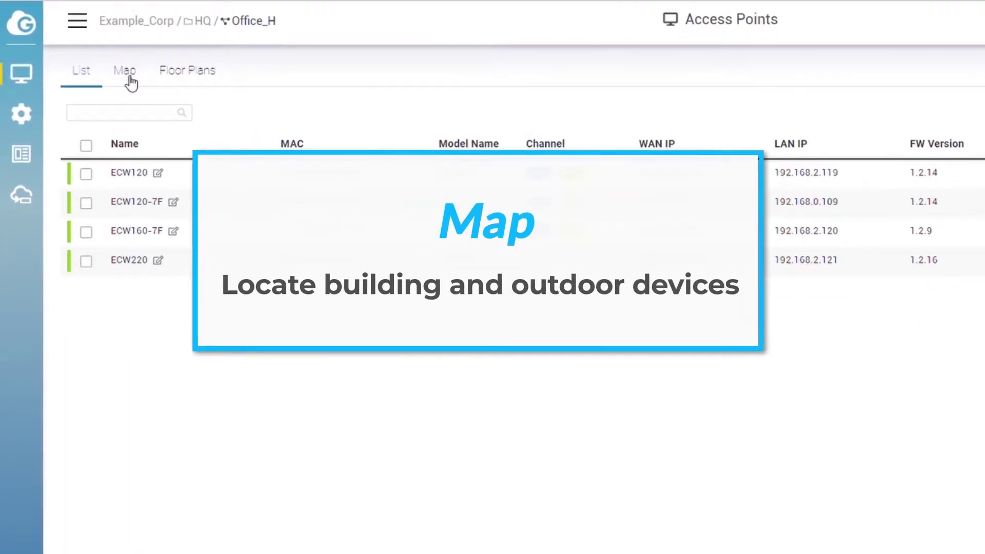
{"action": "left_click", "coordinate": [126, 71]}
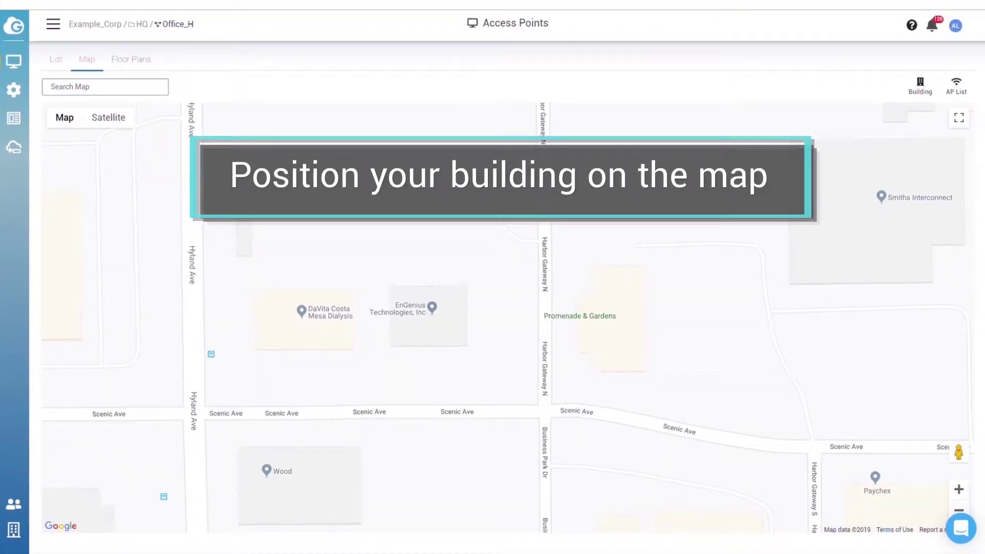
{"action": "left_click", "coordinate": [919, 85]}
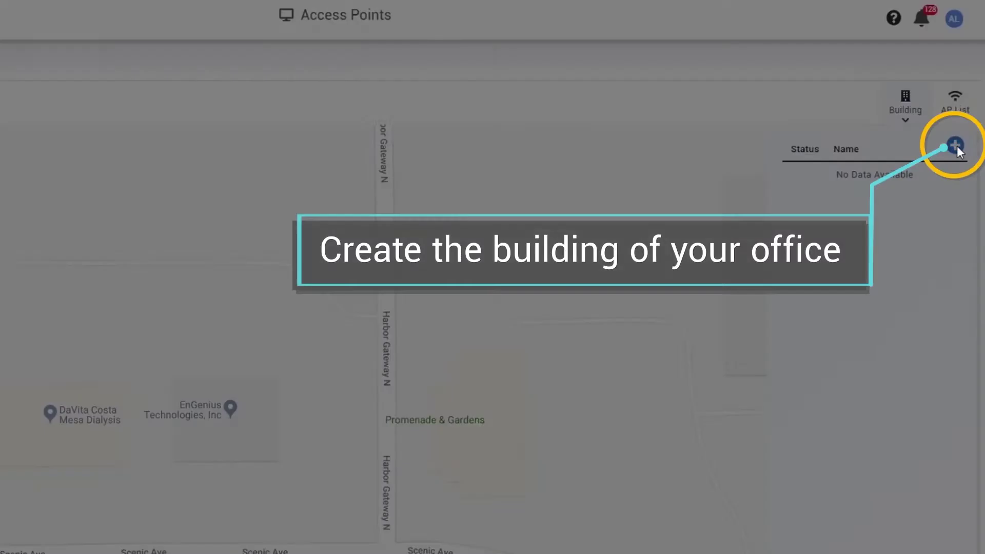
Create building HQ_LA and drop it onto the EnGenius Technologies block of the map.
{"action": "left_click", "coordinate": [955, 146]}
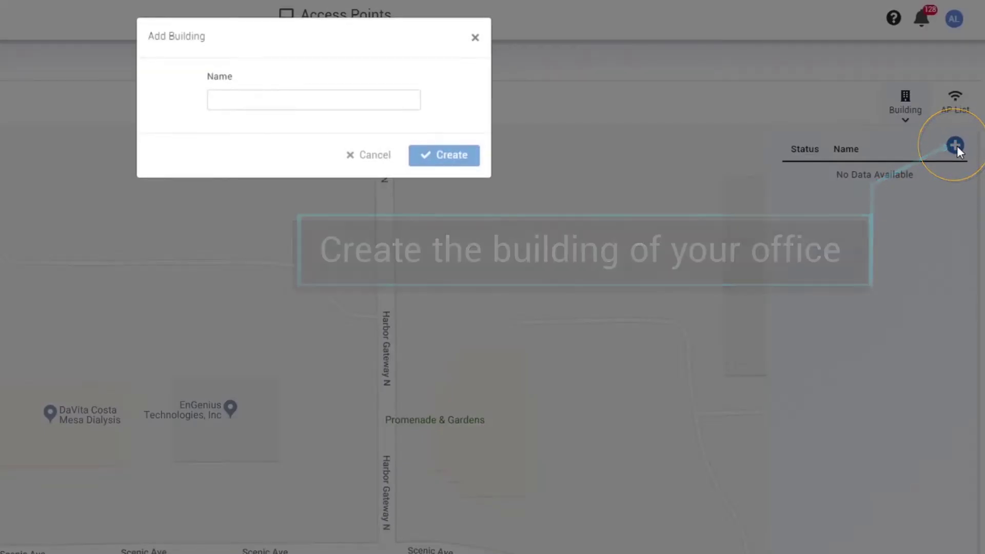
{"action": "left_click", "coordinate": [316, 109]}
{"action": "type", "text": "HQ_LA"}
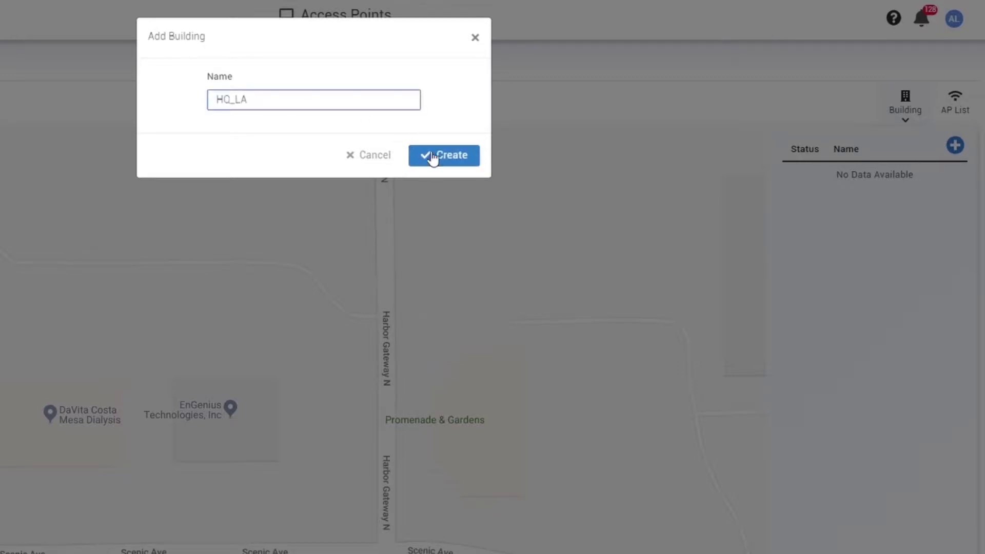
{"action": "left_click", "coordinate": [431, 157]}
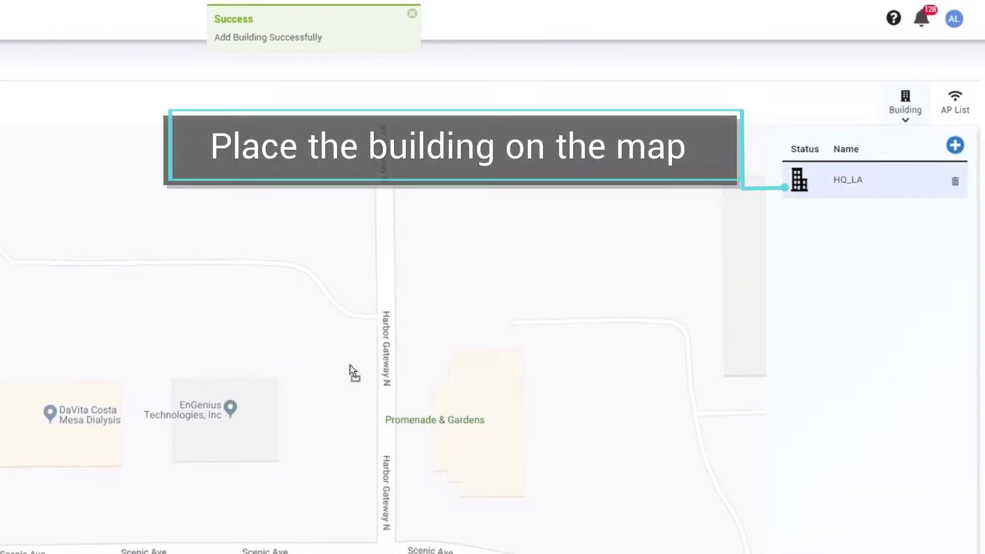
{"action": "left_click_drag", "start_coordinate": [234, 417], "coordinate": [237, 416]}
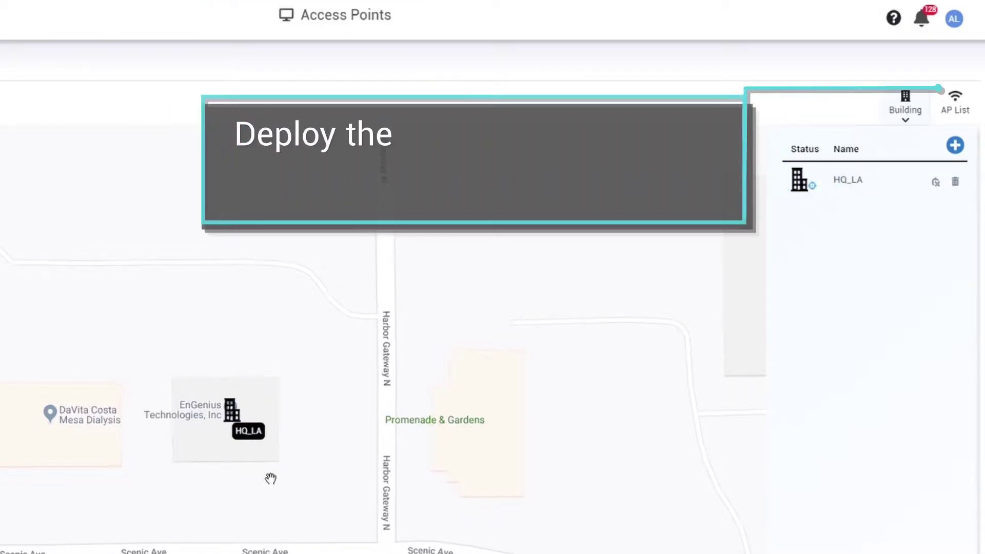
{"action": "scroll", "coordinate": [265, 447], "scroll_direction": "up", "scroll_amount": 2}
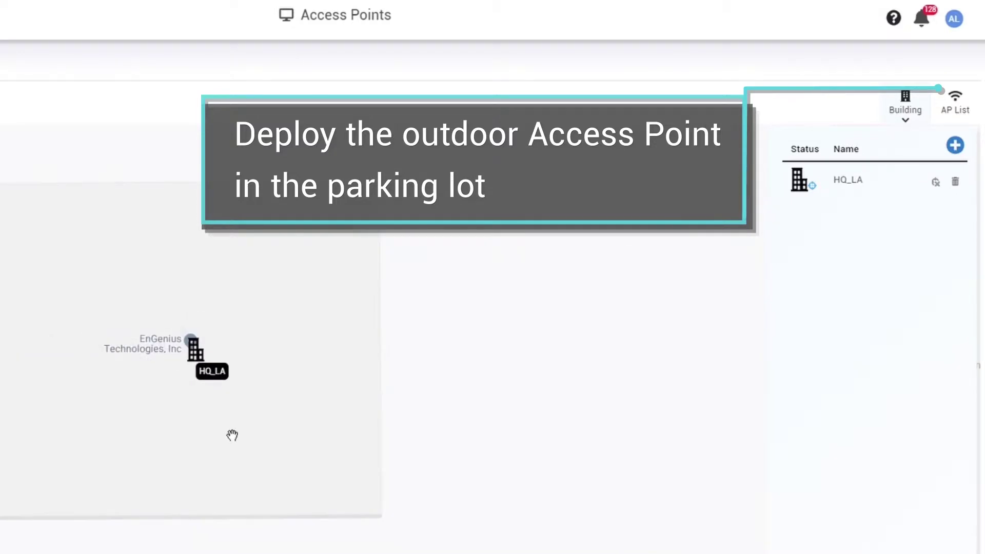
Place access point ECW160-7F on the map right of HQ_LA and view its quick details.
{"action": "left_click", "coordinate": [953, 106]}
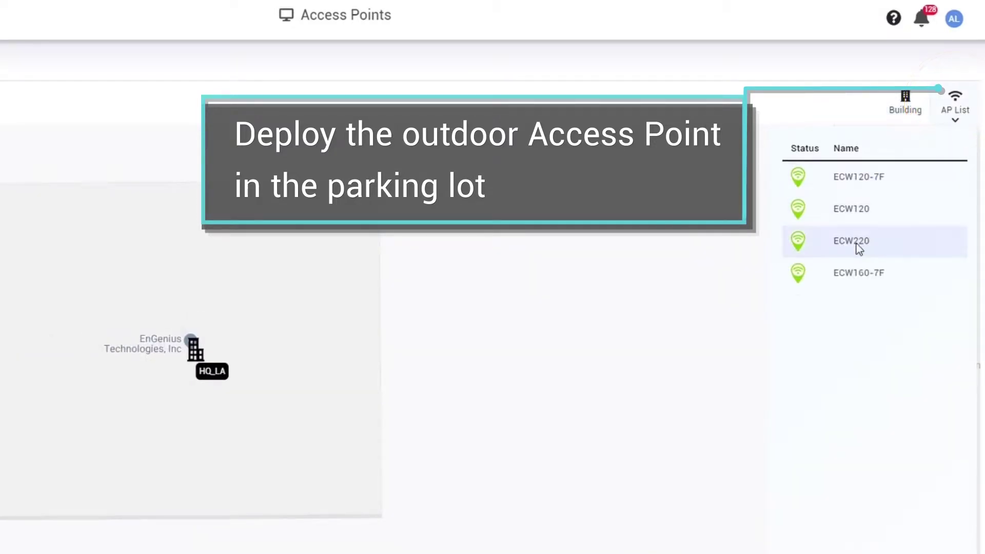
{"action": "left_click_drag", "start_coordinate": [804, 286], "coordinate": [535, 328]}
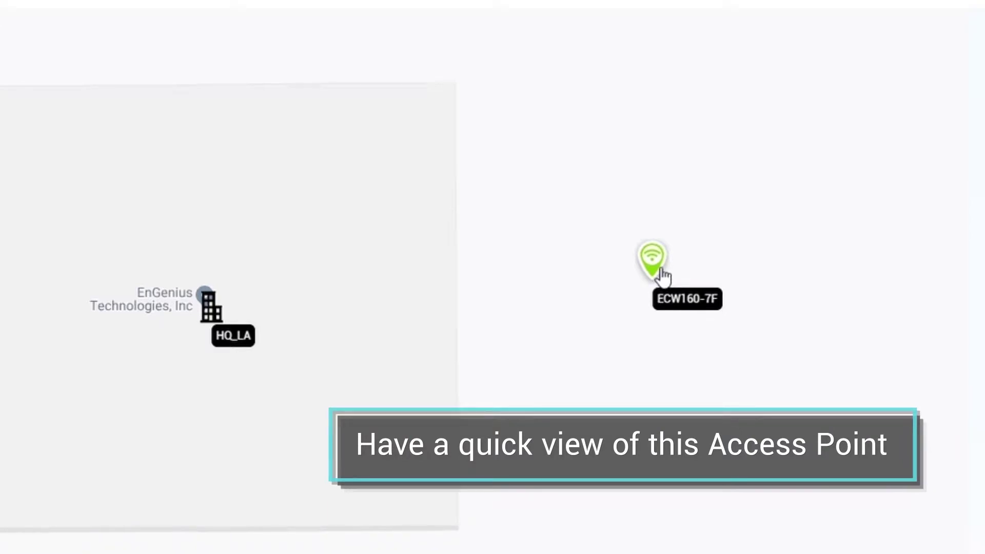
{"action": "left_click", "coordinate": [659, 267]}
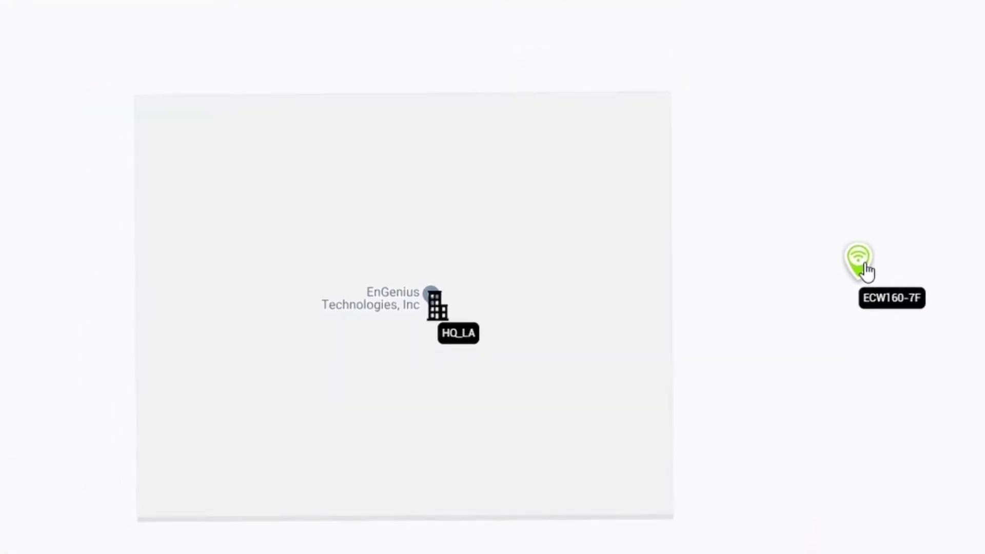
View the HQ_LA building's quick details and go to its floor plans.
{"action": "left_click", "coordinate": [435, 312]}
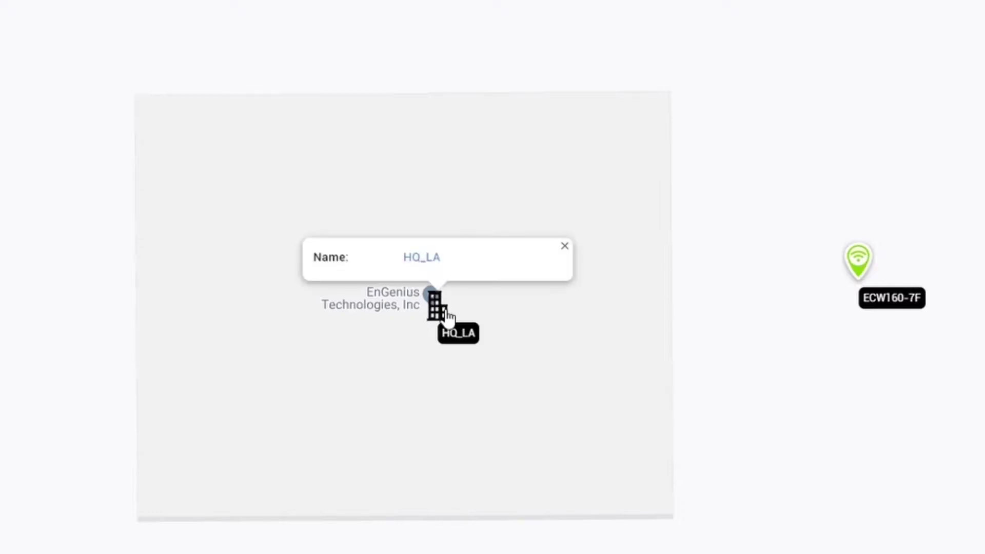
{"action": "left_click", "coordinate": [429, 262]}
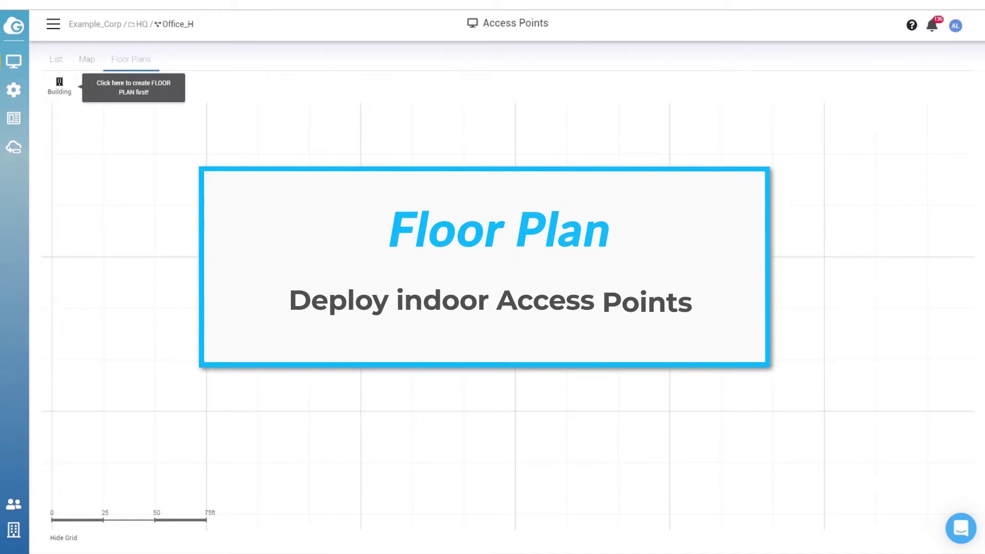
Add a floor plan named LA_1F to building HQ_LA with its uploaded image.
{"action": "left_click", "coordinate": [60, 85]}
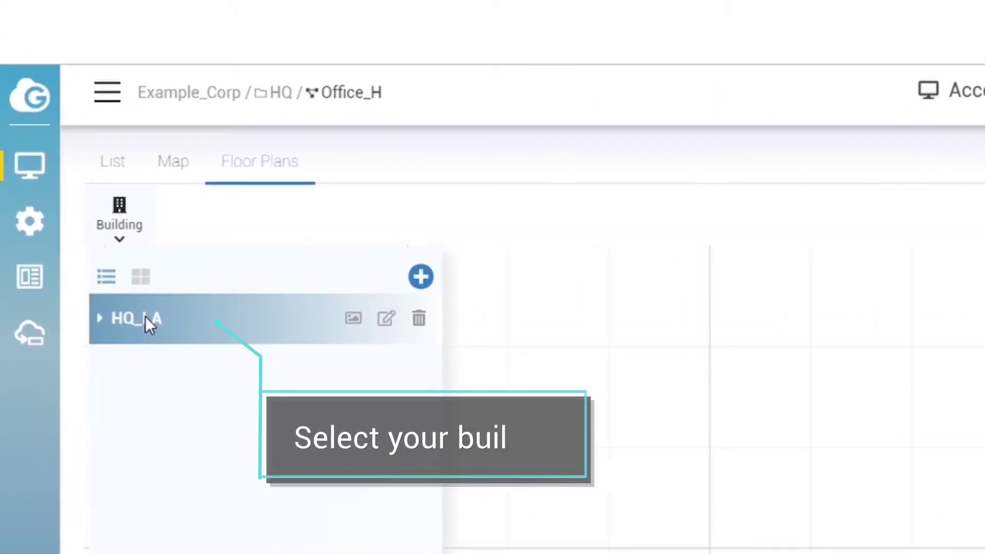
{"action": "left_click", "coordinate": [352, 319]}
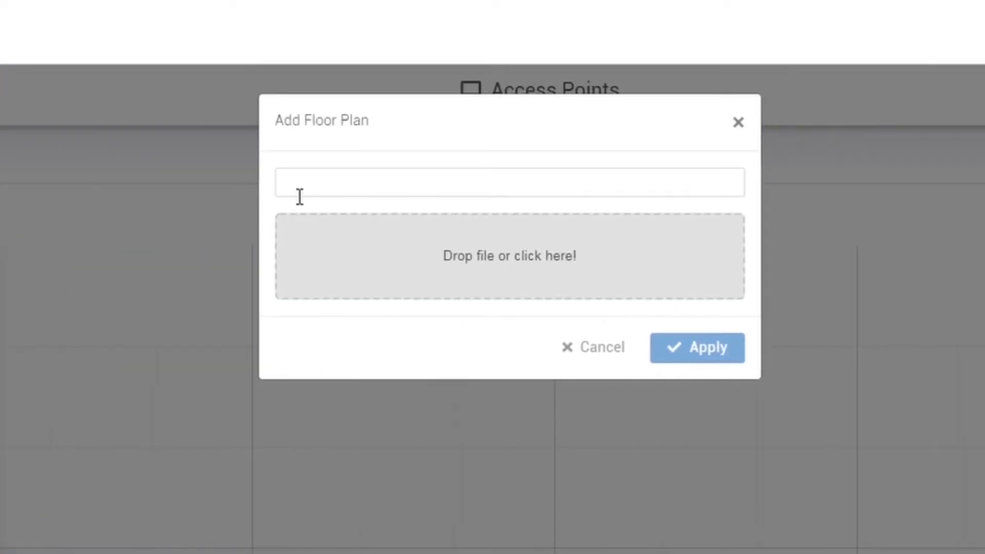
{"action": "left_click", "coordinate": [300, 185]}
{"action": "type", "text": "LA_1F"}
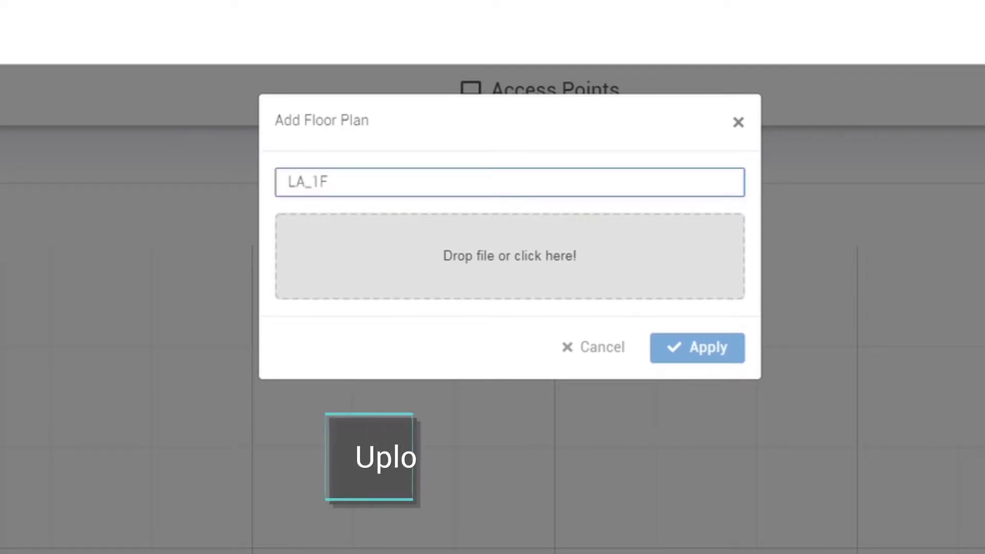
{"action": "left_click", "coordinate": [687, 359]}
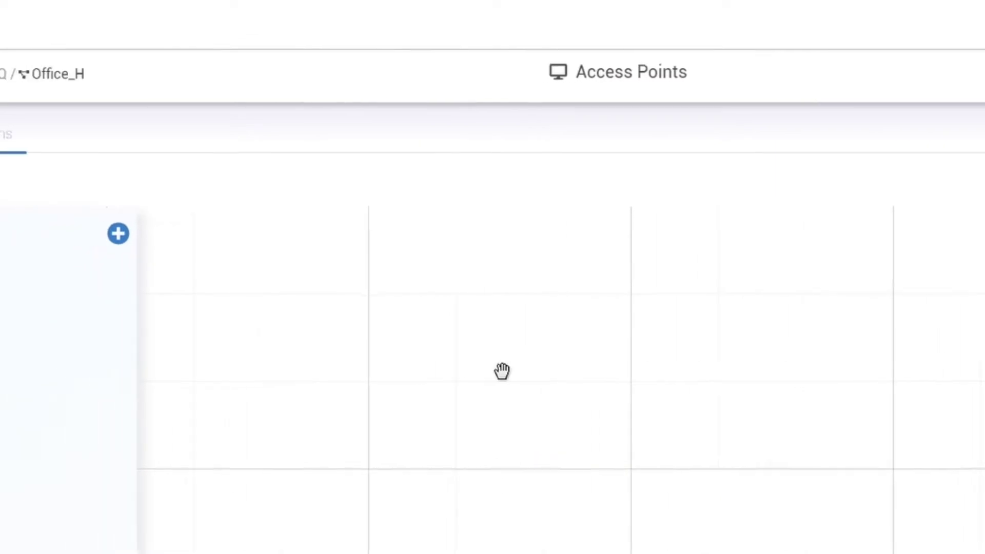
Expand HQ_LA to list floors LA_1F and LA_2F and select LA_1F.
{"action": "left_click", "coordinate": [86, 271]}
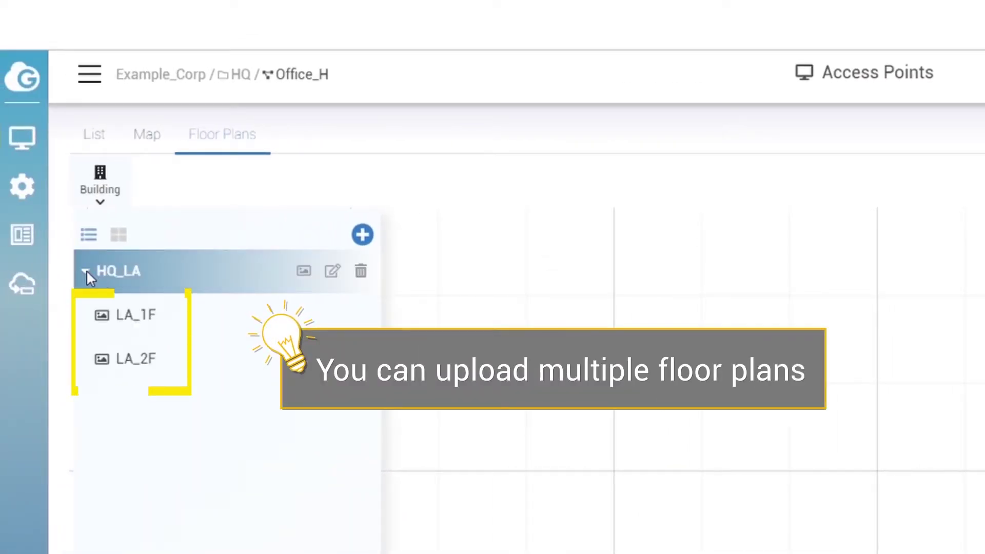
{"action": "left_click", "coordinate": [127, 313]}
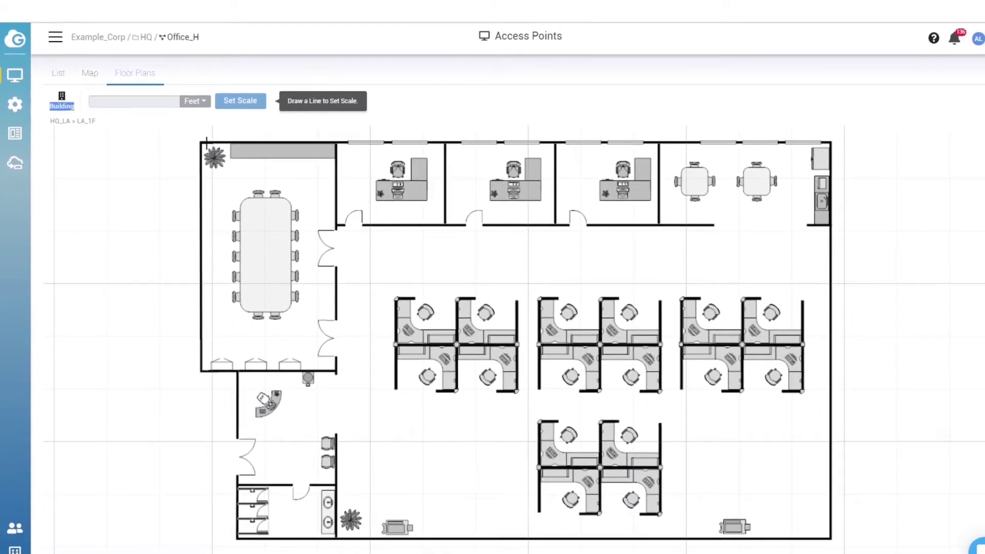
Set the LA_1F plan's scale with a 966-foot line along the top wall.
{"action": "left_click_drag", "start_coordinate": [208, 139], "coordinate": [838, 142]}
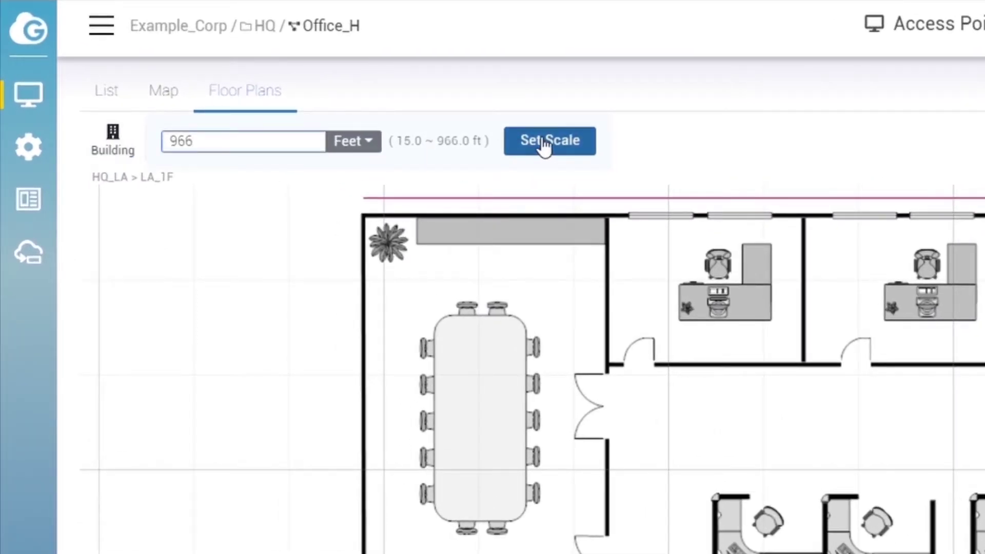
{"action": "left_click", "coordinate": [541, 144]}
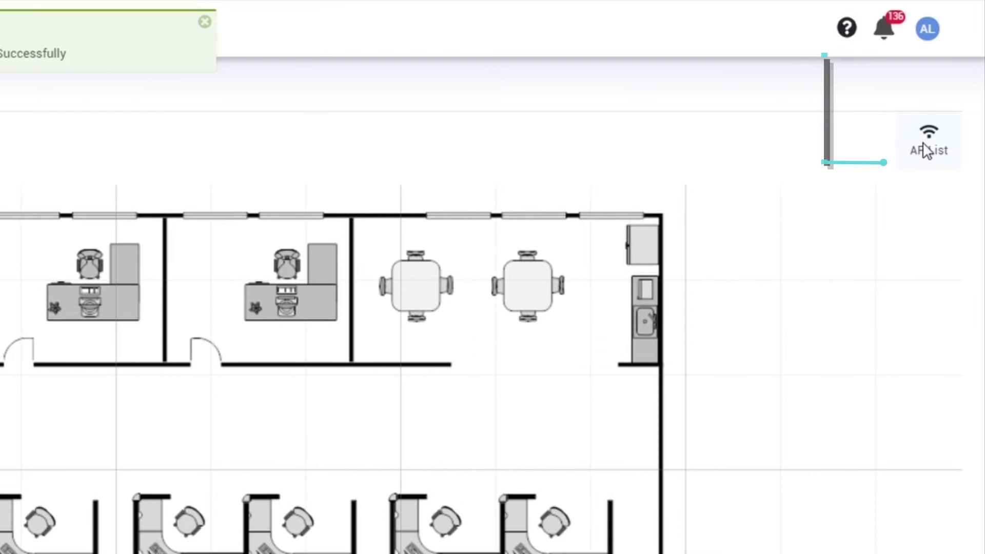
Place ECW120 beside the conference room doorway on LA_1F.
{"action": "left_click", "coordinate": [926, 146]}
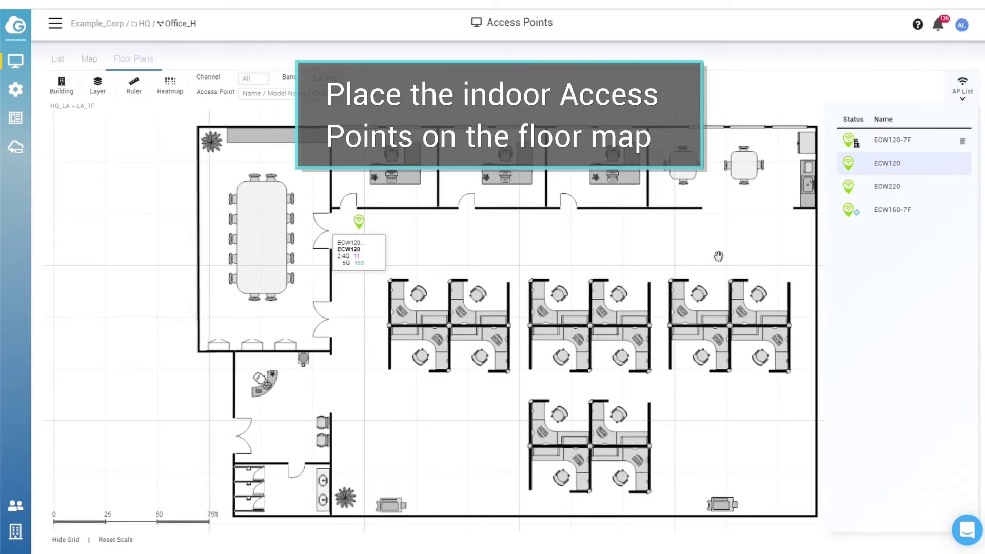
{"action": "left_click", "coordinate": [718, 255]}
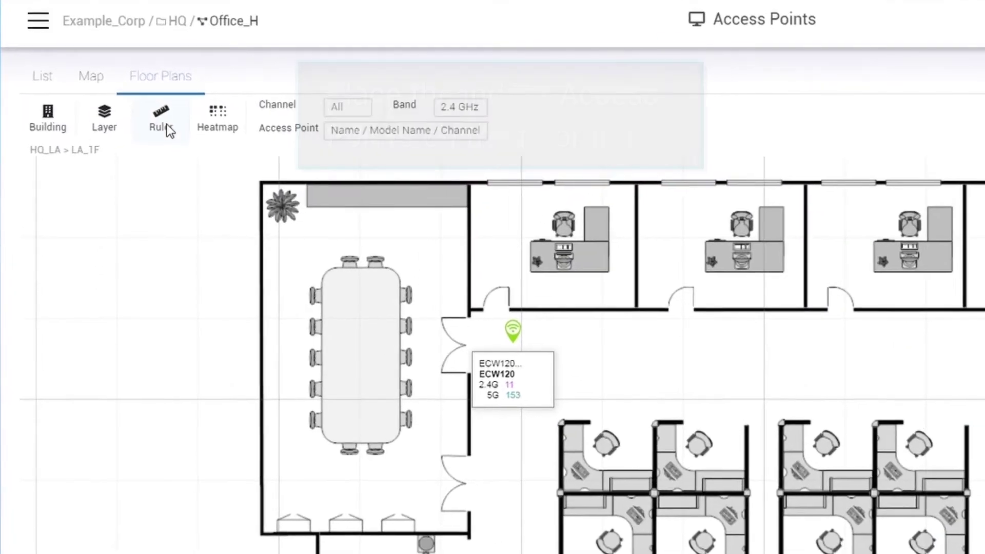
Measure the distance between the two placed access points with the ruler.
{"action": "left_click", "coordinate": [133, 85]}
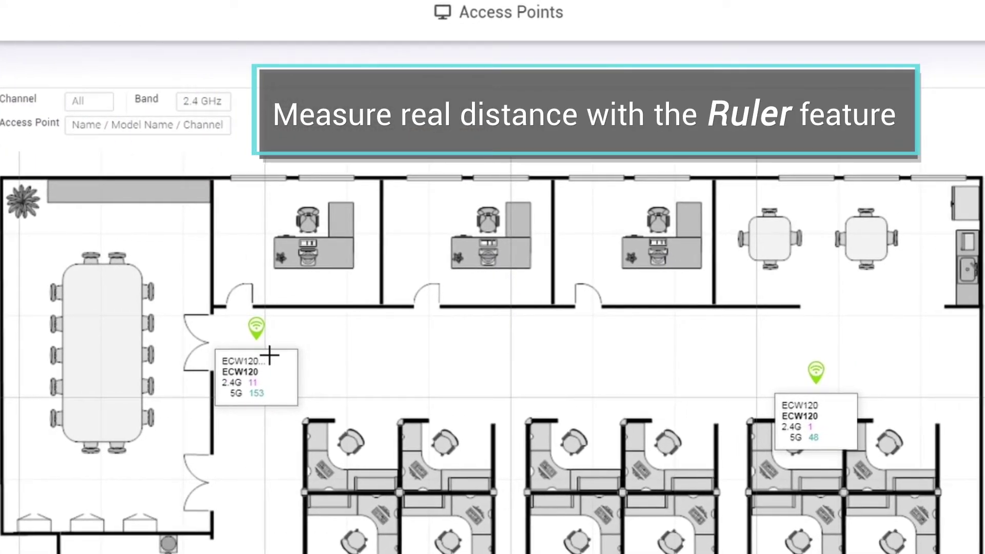
{"action": "left_click", "coordinate": [261, 342]}
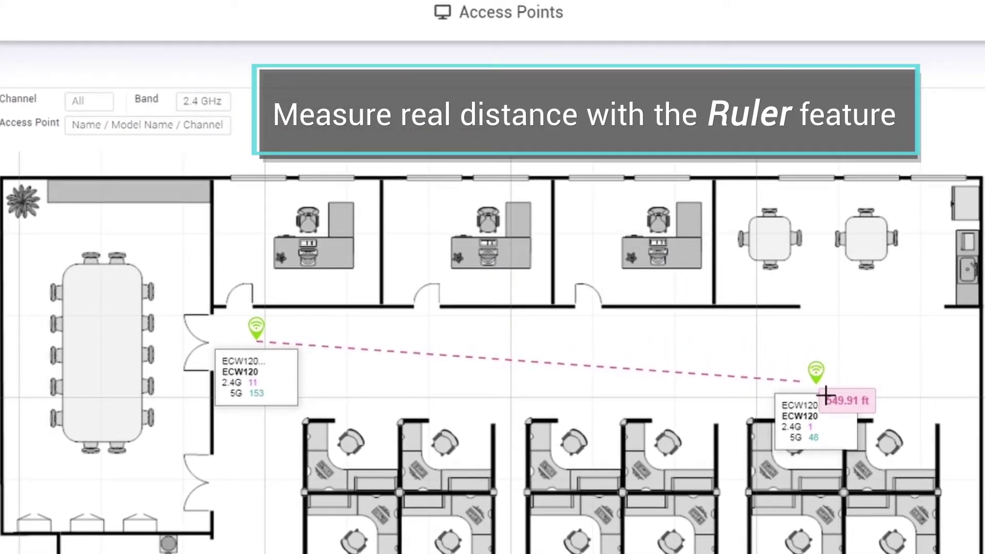
{"action": "left_click", "coordinate": [815, 382]}
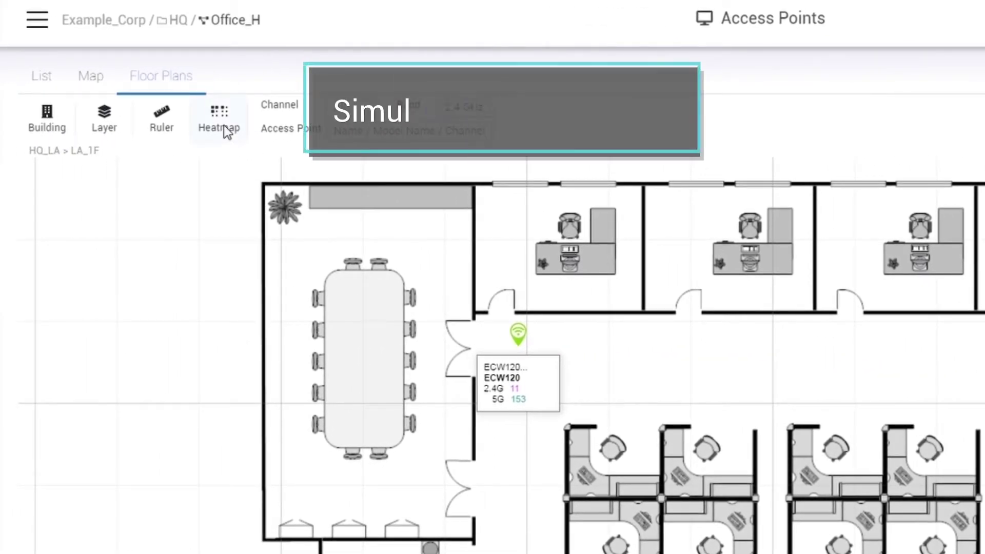
Display the LA_1F coverage heatmap switched to the 5 GHz band.
{"action": "left_click", "coordinate": [224, 126]}
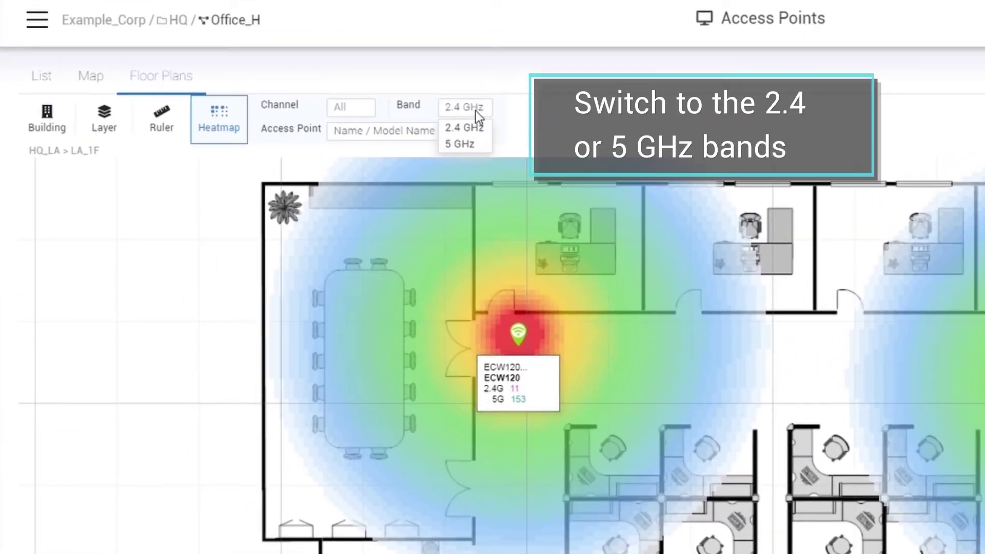
{"action": "left_click", "coordinate": [469, 145]}
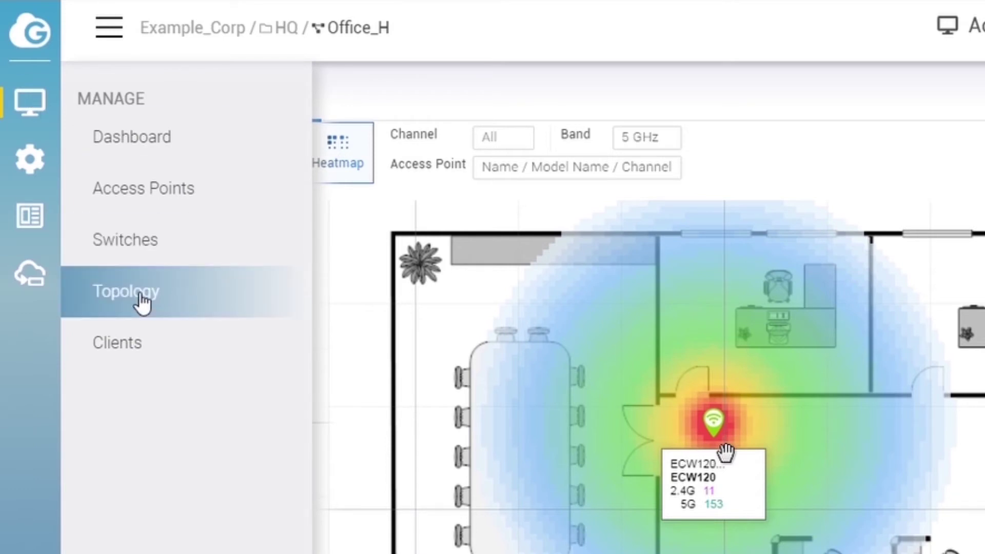
On the Office_H topology map, collapse and re-expand the devices under switch ECS1528FP.
{"action": "left_click", "coordinate": [142, 302]}
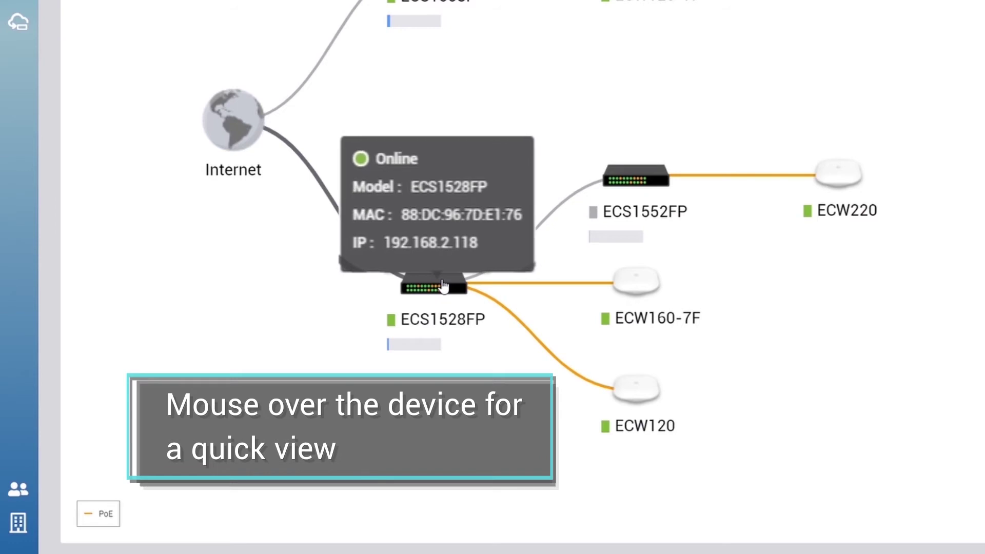
{"action": "left_click", "coordinate": [441, 285]}
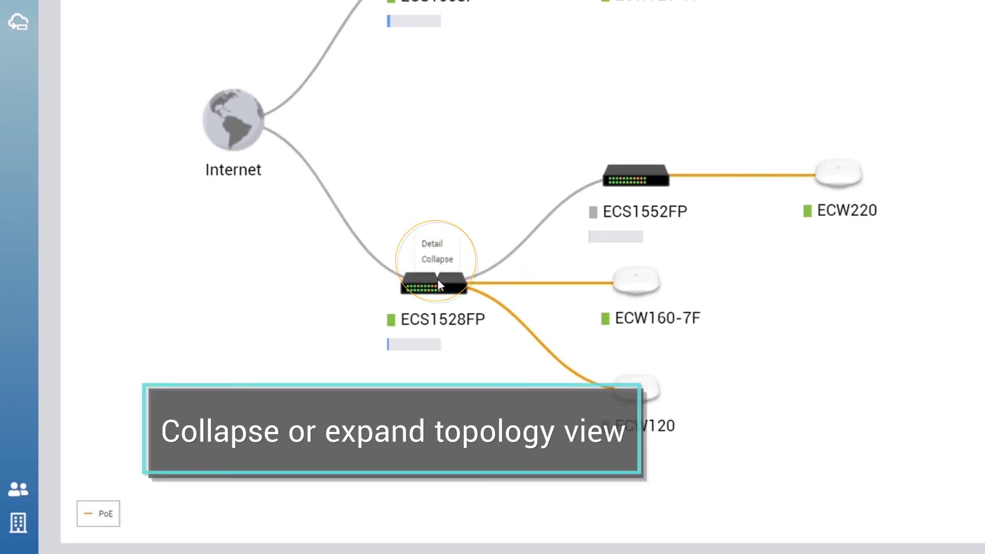
{"action": "left_click", "coordinate": [434, 263]}
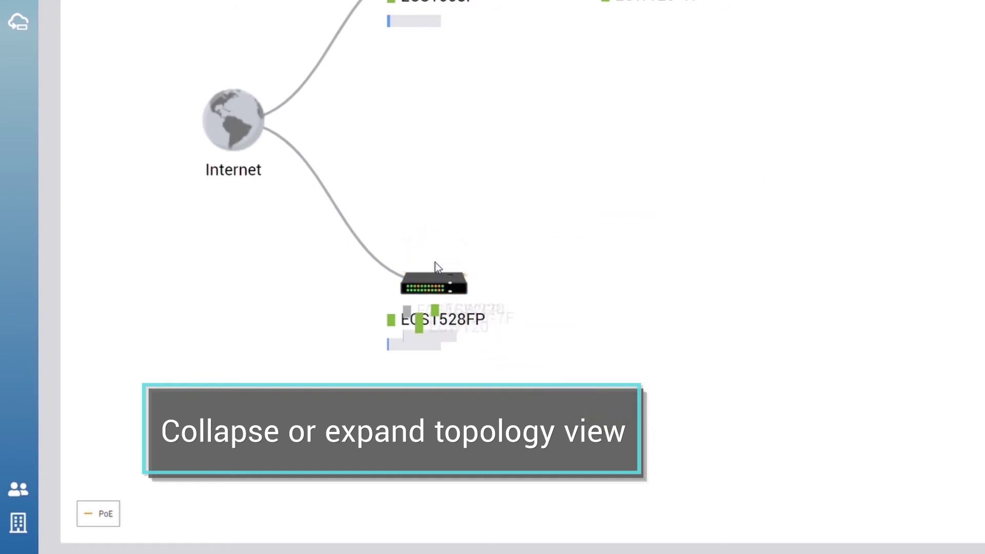
{"action": "left_click", "coordinate": [435, 262]}
{"action": "left_click", "coordinate": [440, 269]}
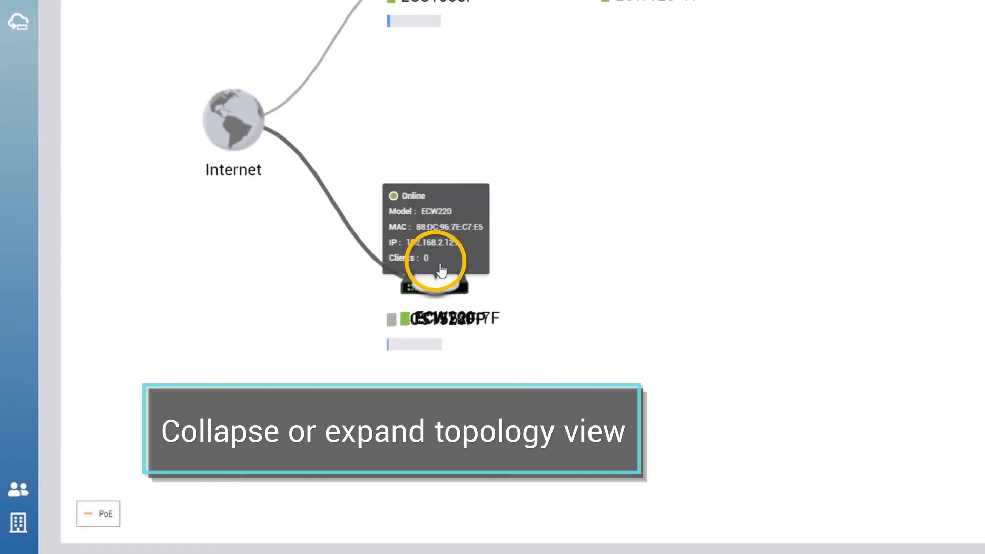